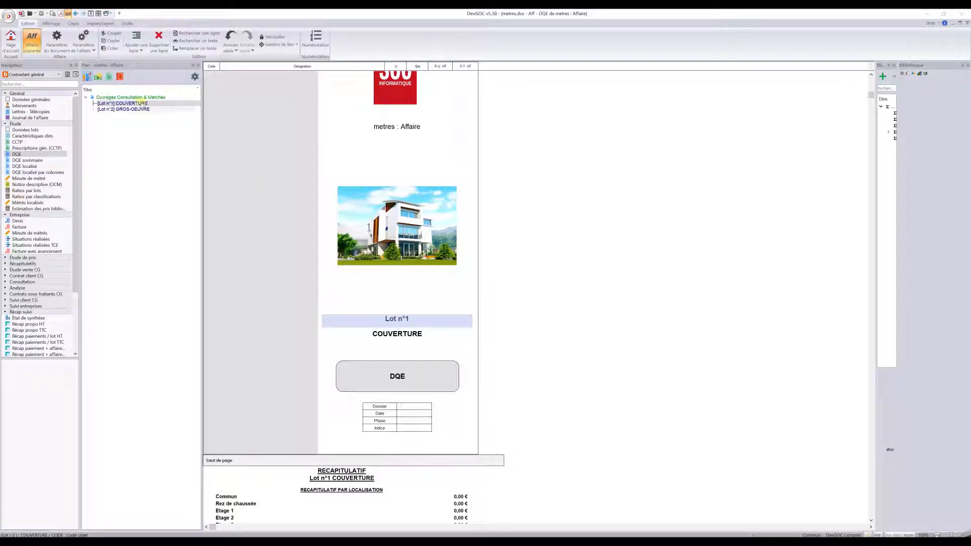
Insert an Ouvrage élémentaire line in lot n°1 COUVERTURE of the DQE.
{"action": "left_click", "coordinate": [130, 103]}
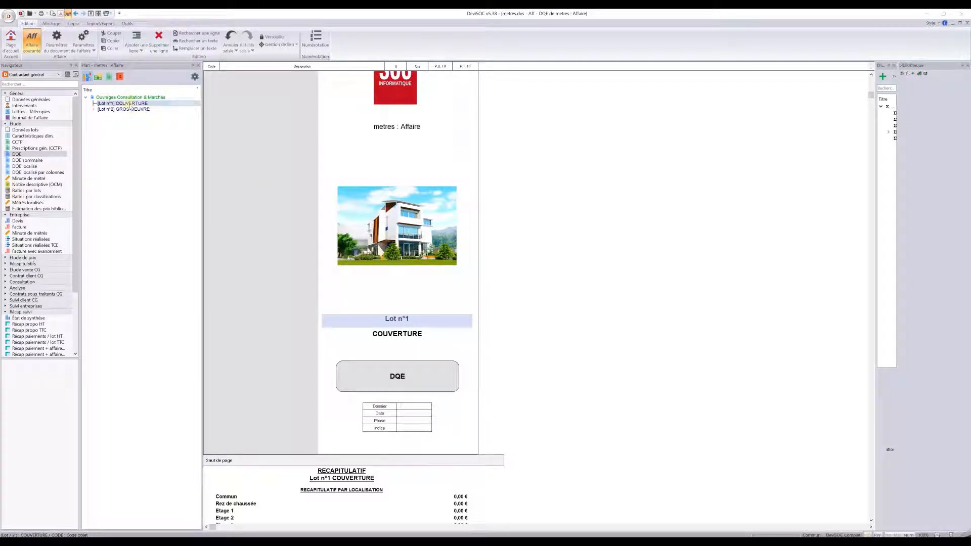
{"action": "left_click", "coordinate": [398, 378]}
{"action": "scroll", "coordinate": [427, 217], "scroll_direction": "up", "scroll_amount": 2}
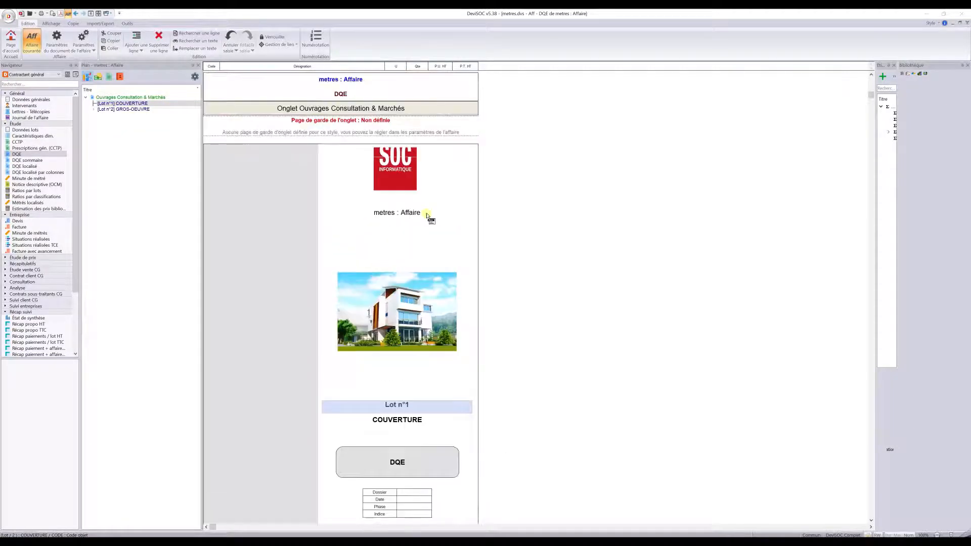
{"action": "scroll", "coordinate": [425, 220], "scroll_direction": "down", "scroll_amount": 3}
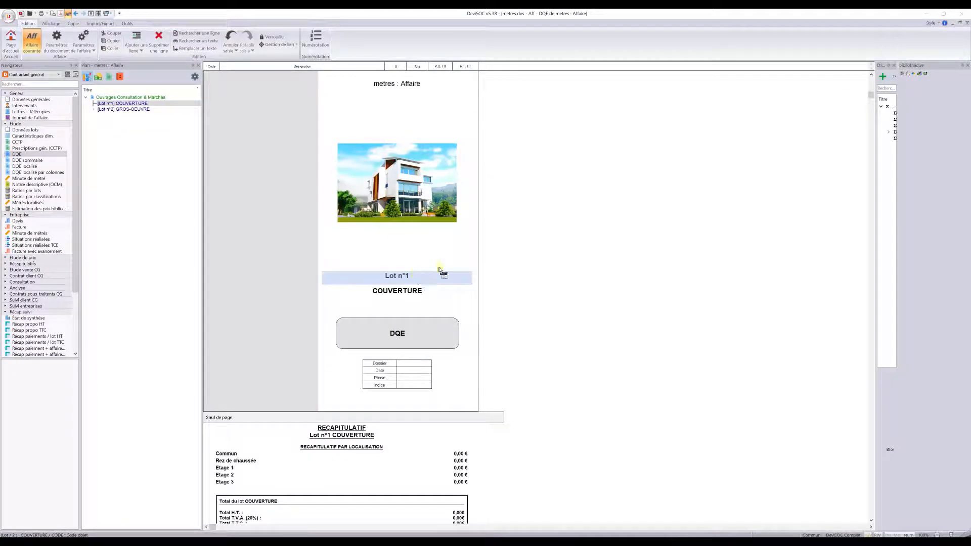
{"action": "left_click", "coordinate": [409, 338]}
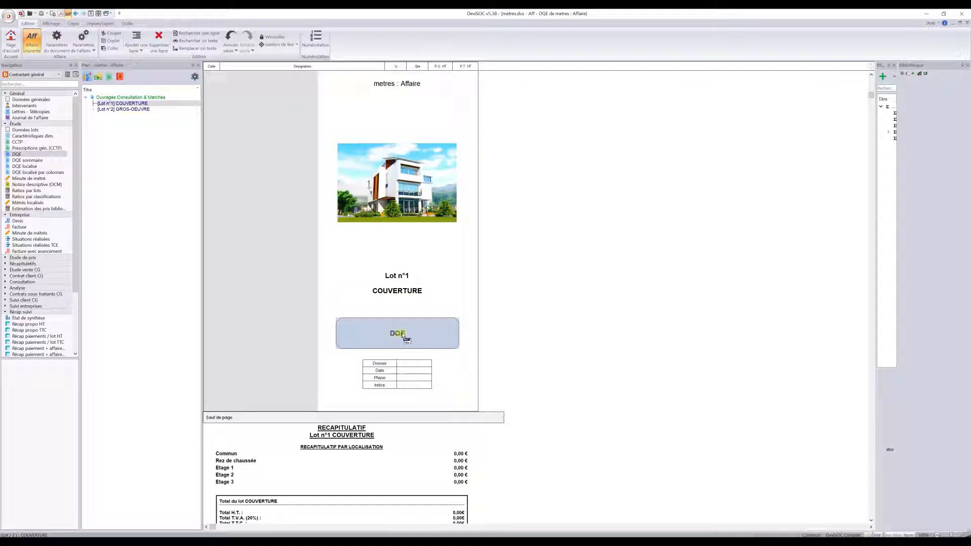
{"action": "left_click", "coordinate": [138, 39]}
{"action": "left_click", "coordinate": [511, 270]}
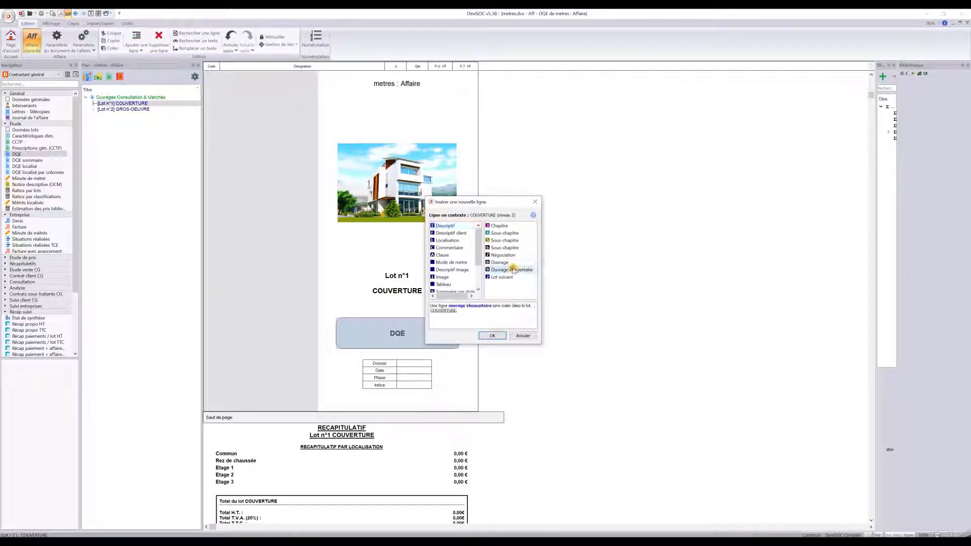
{"action": "left_click", "coordinate": [498, 339]}
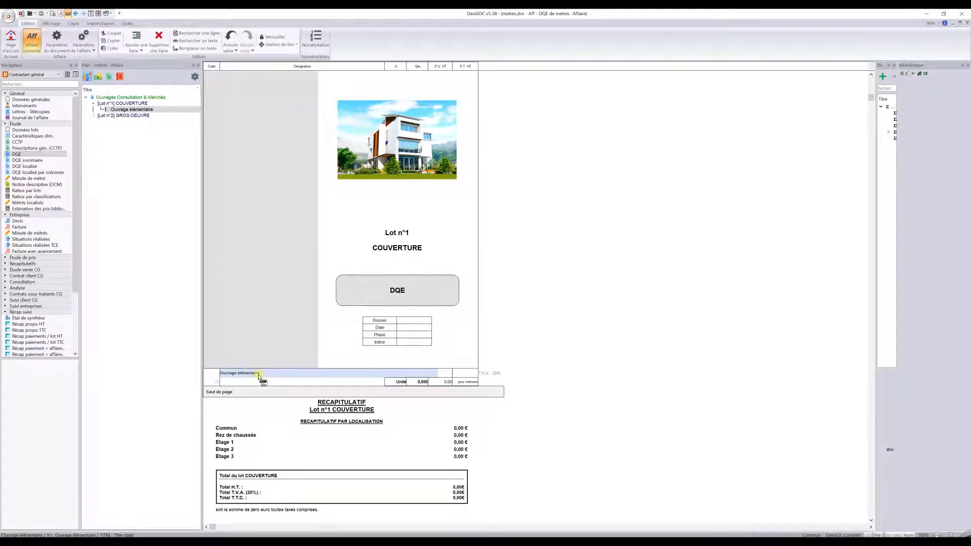
Add a Métré line to the Ouvrage élémentaire with the formula 10*5 and the unit M2, and check the article's quantity.
{"action": "left_click", "coordinate": [136, 38]}
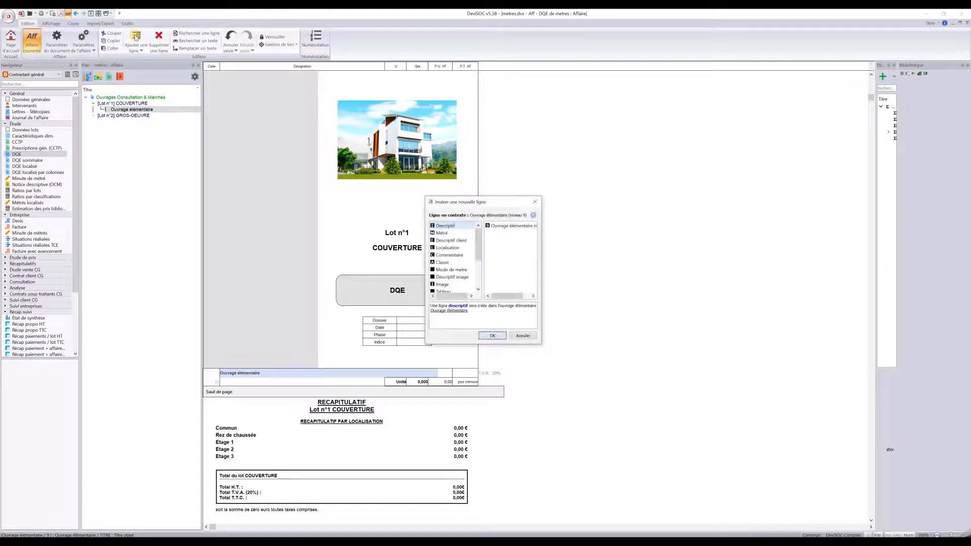
{"action": "left_click", "coordinate": [442, 233]}
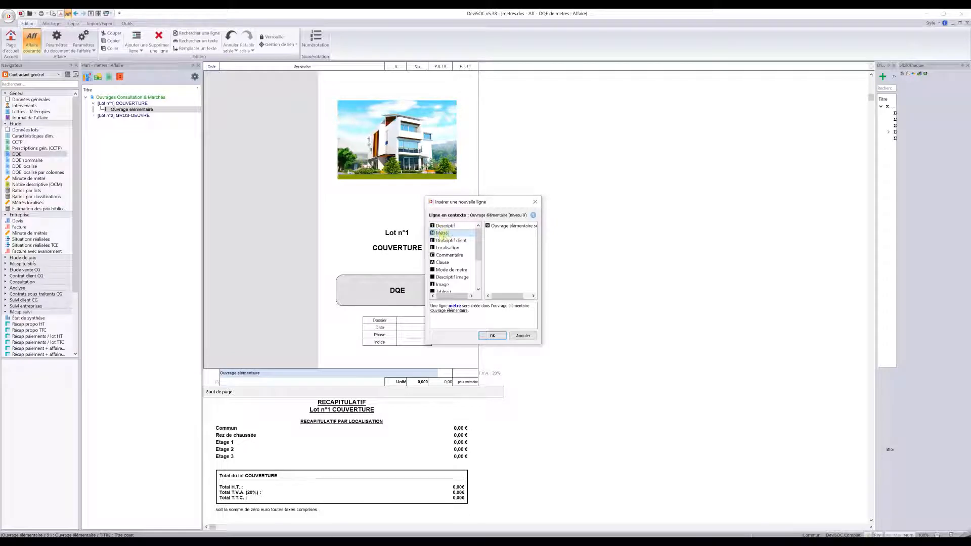
{"action": "left_click", "coordinate": [496, 336]}
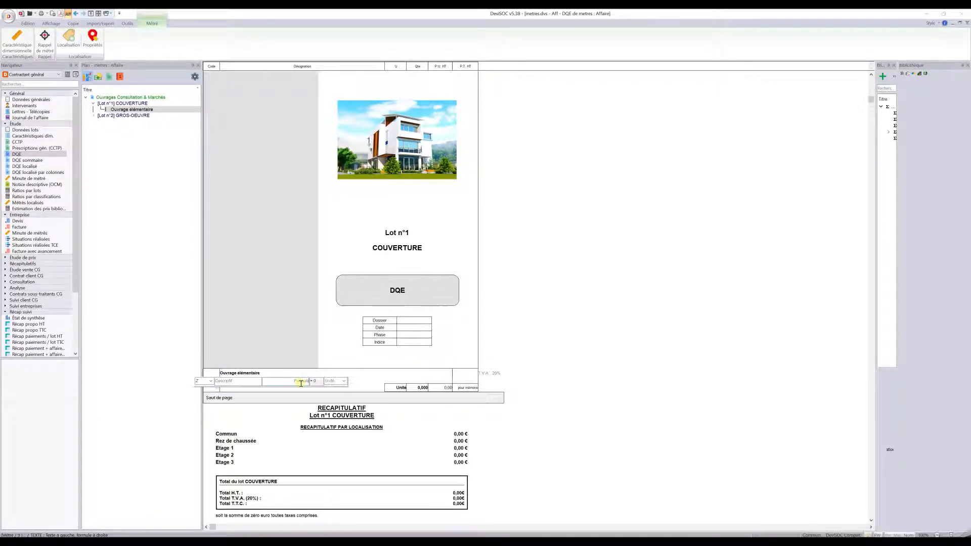
{"action": "type", "text": "10*5"}
{"action": "left_click", "coordinate": [343, 382]}
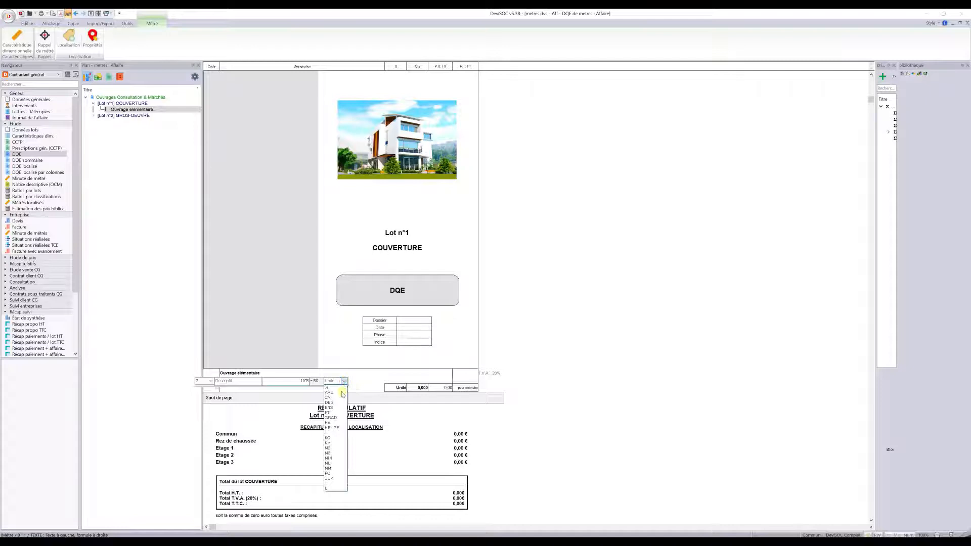
{"action": "left_click", "coordinate": [332, 449]}
{"action": "left_click", "coordinate": [239, 380]}
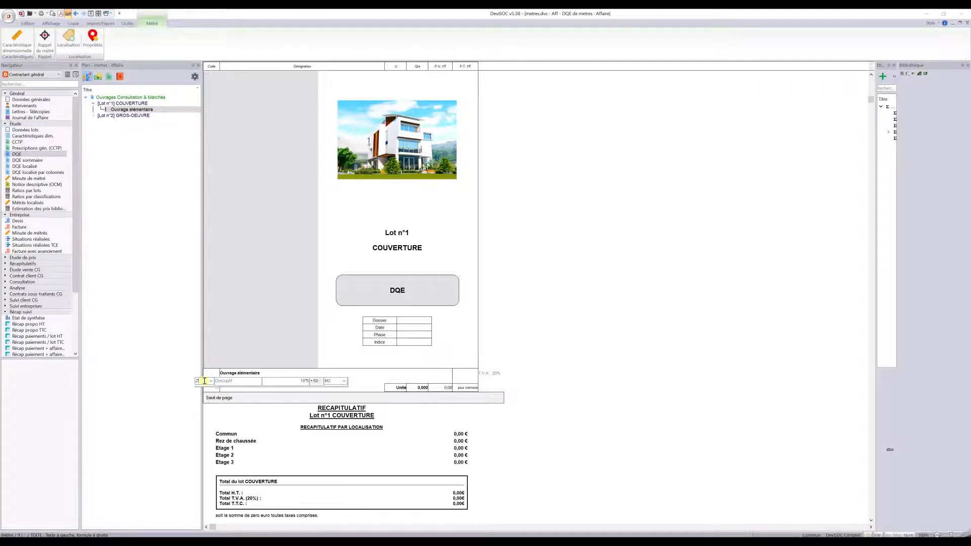
{"action": "left_click", "coordinate": [340, 409]}
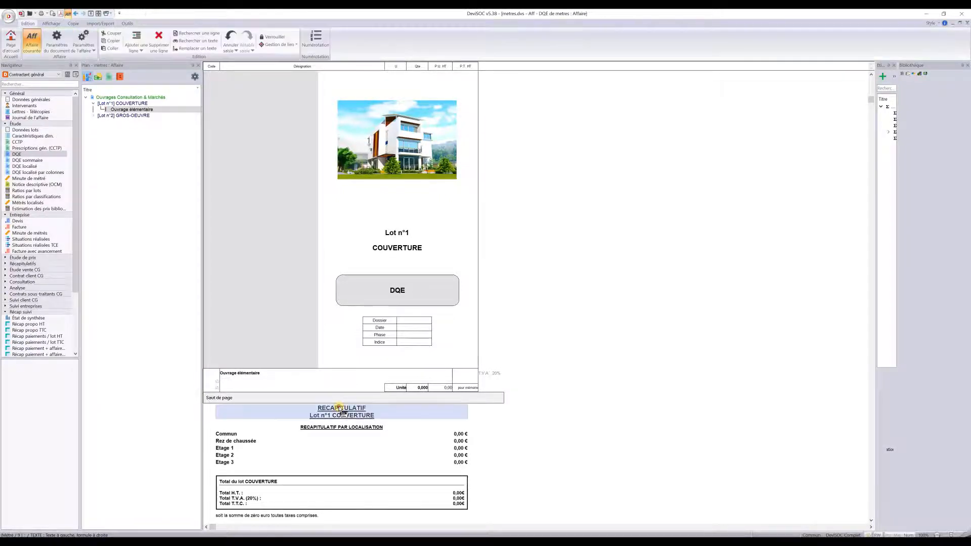
{"action": "left_click", "coordinate": [423, 388]}
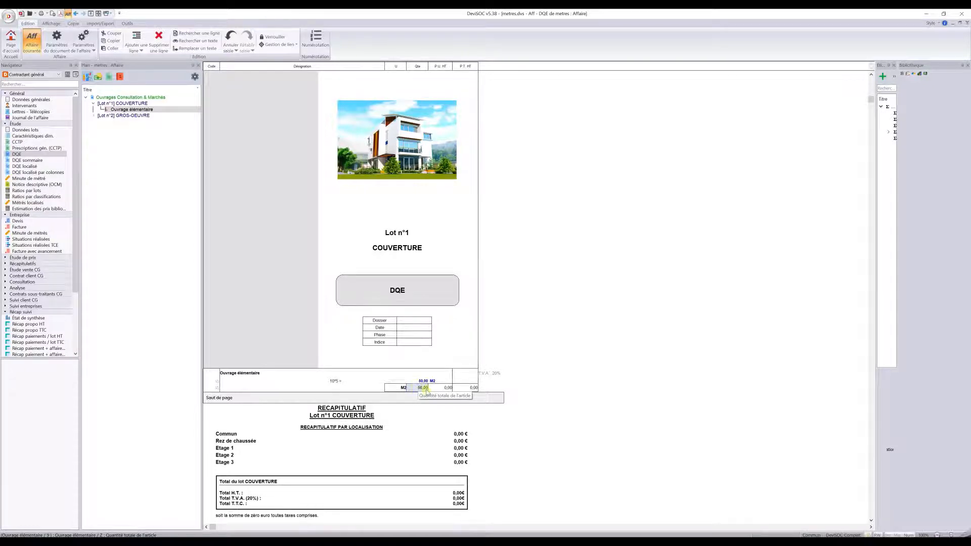
{"action": "left_click", "coordinate": [336, 381]}
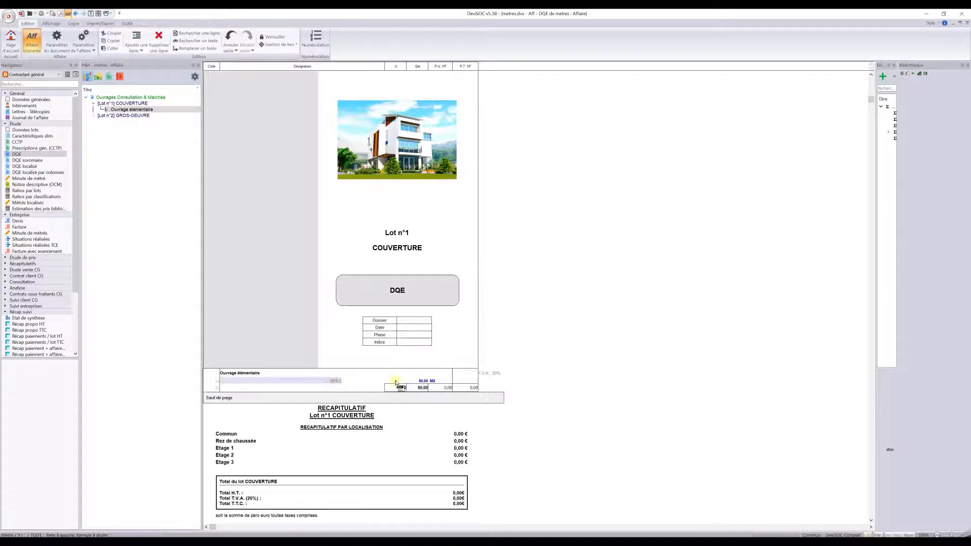
{"action": "left_click", "coordinate": [423, 382]}
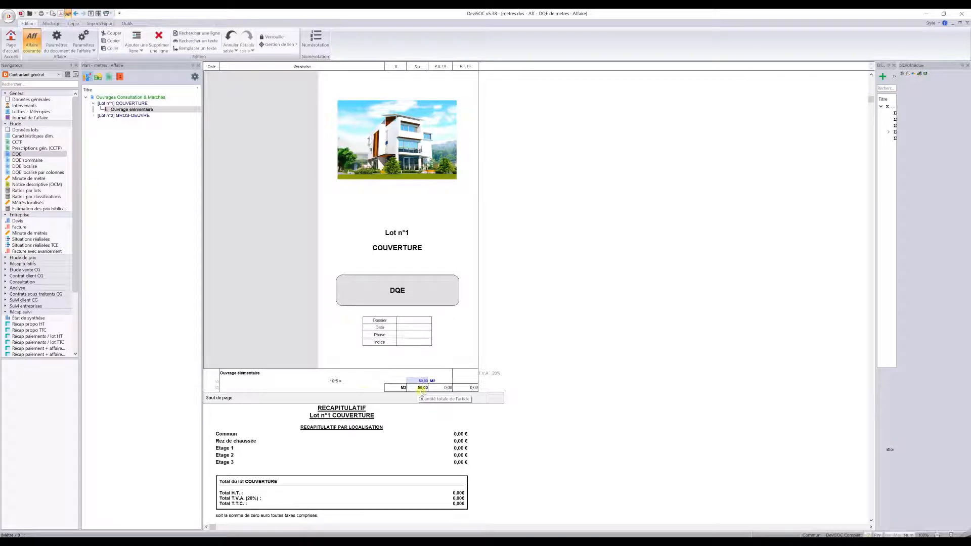
Add a second measurement line with the formula 10*3 below the 10*5 line, and check the article's total quantity.
{"action": "left_click", "coordinate": [328, 382]}
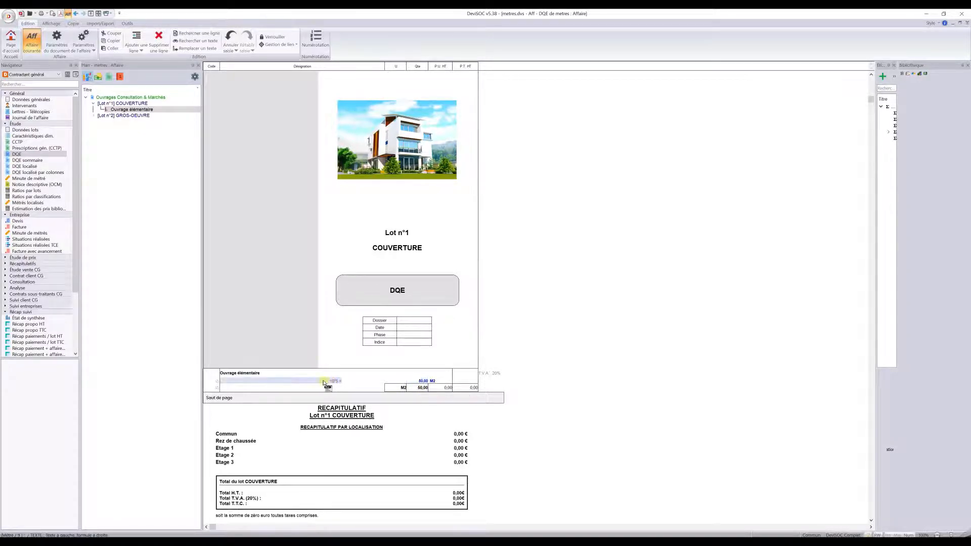
{"action": "left_click", "coordinate": [137, 38]}
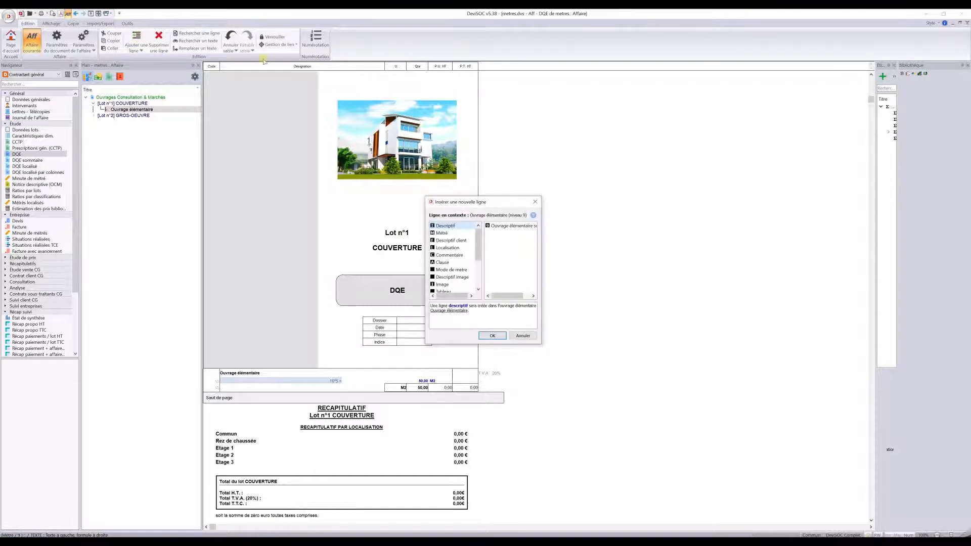
{"action": "left_click", "coordinate": [492, 335]}
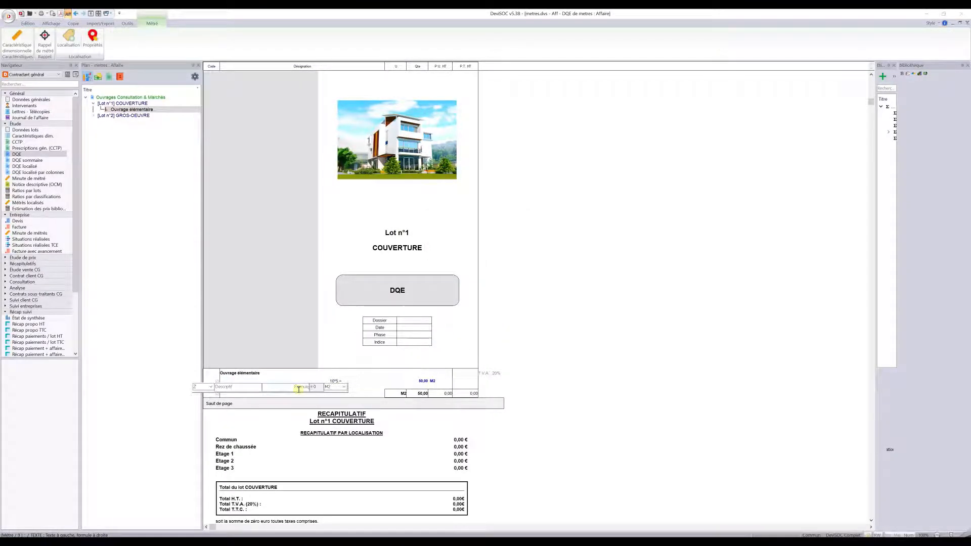
{"action": "type", "text": "10*3"}
{"action": "left_click", "coordinate": [399, 407]}
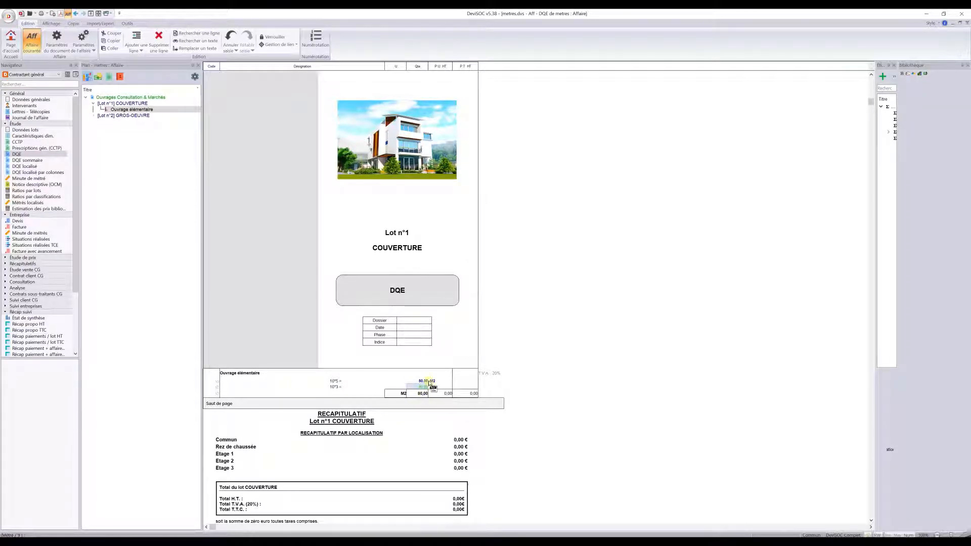
{"action": "left_click", "coordinate": [429, 381]}
{"action": "left_click", "coordinate": [424, 393]}
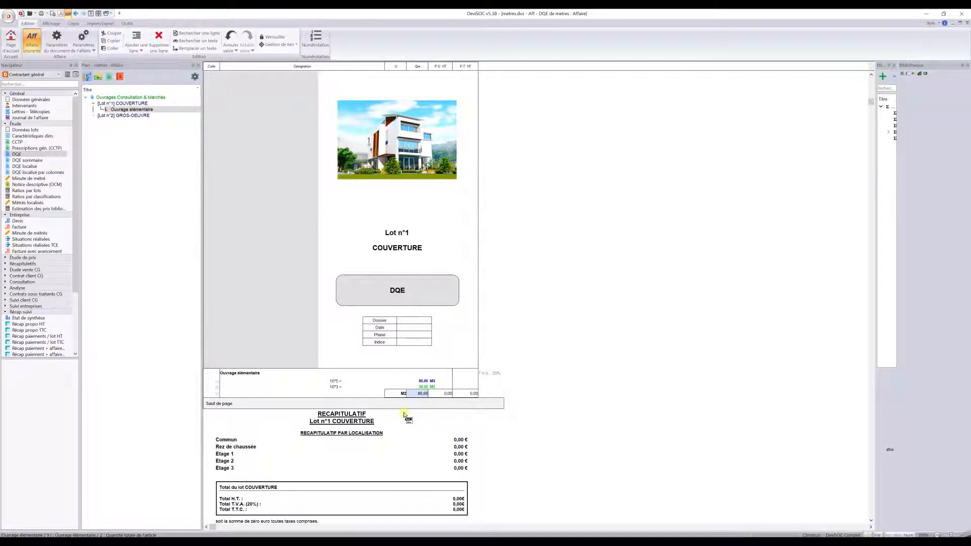
{"action": "left_click", "coordinate": [425, 394]}
Insert another Ouvrage élémentaire after the existing one in the COUVERTURE lot.
{"action": "left_click", "coordinate": [252, 374]}
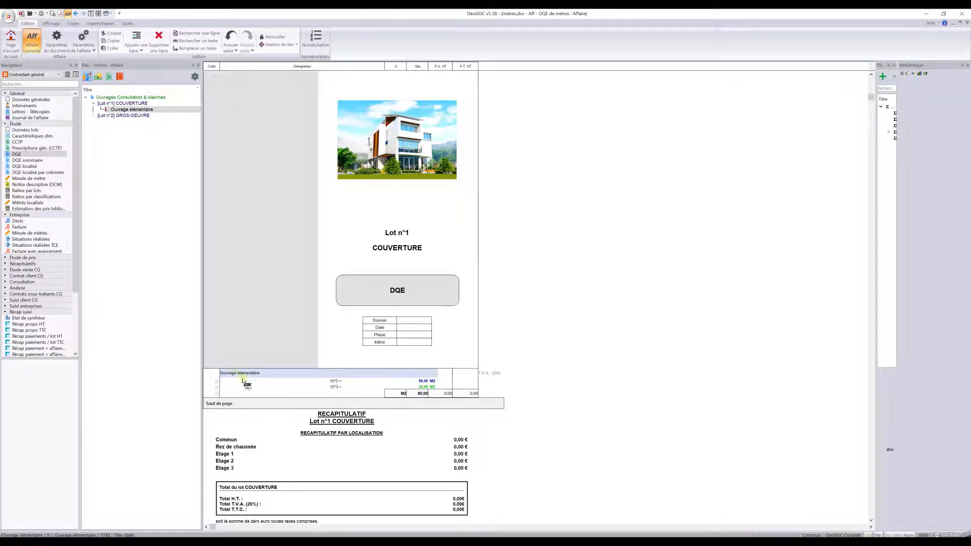
{"action": "left_click", "coordinate": [135, 39]}
{"action": "left_click", "coordinate": [495, 228]}
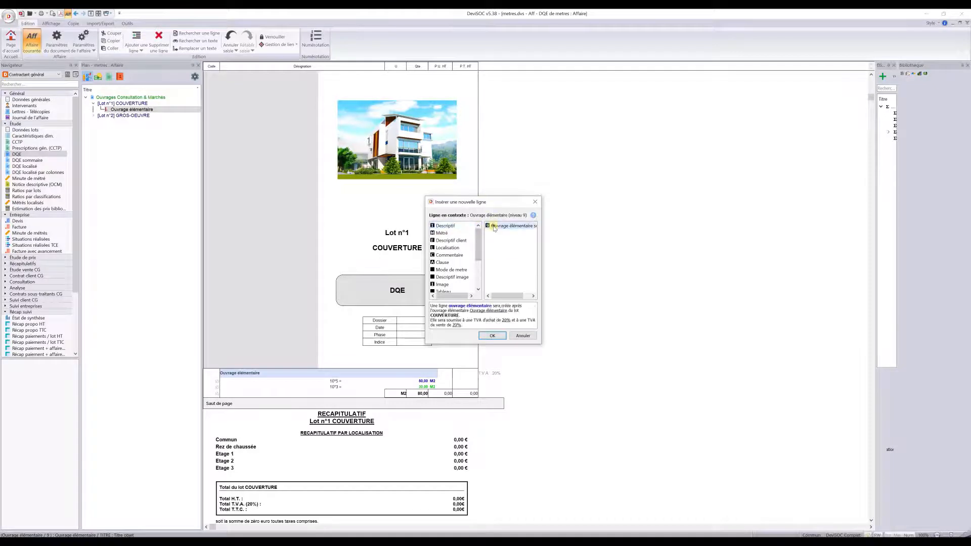
{"action": "left_click", "coordinate": [492, 336]}
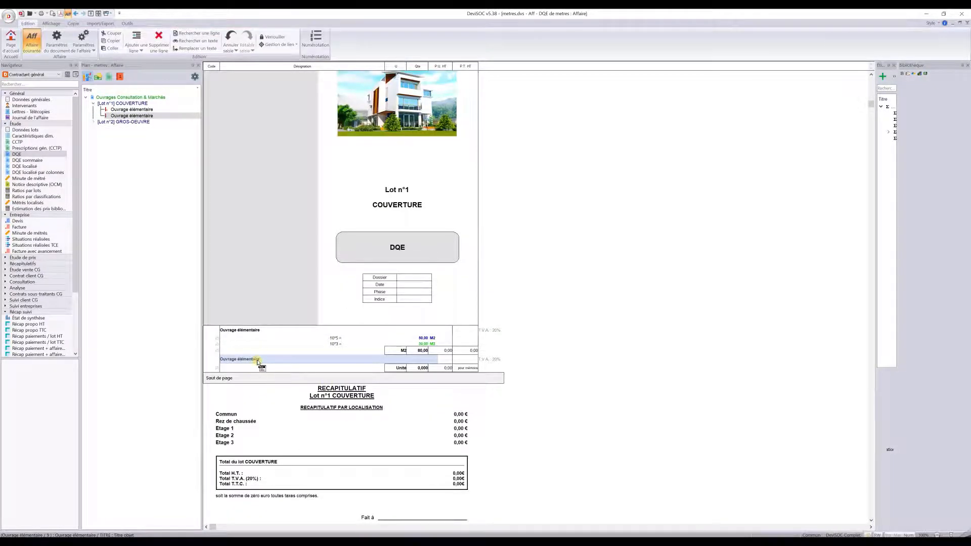
Add a Métré line with the formula 10*5 to the second Ouvrage élémentaire.
{"action": "left_click", "coordinate": [137, 39]}
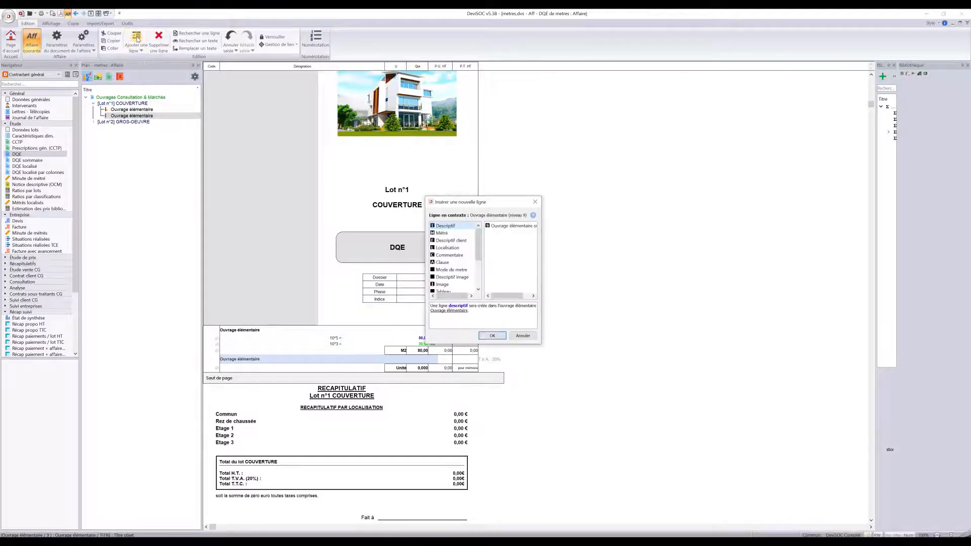
{"action": "left_click", "coordinate": [442, 233]}
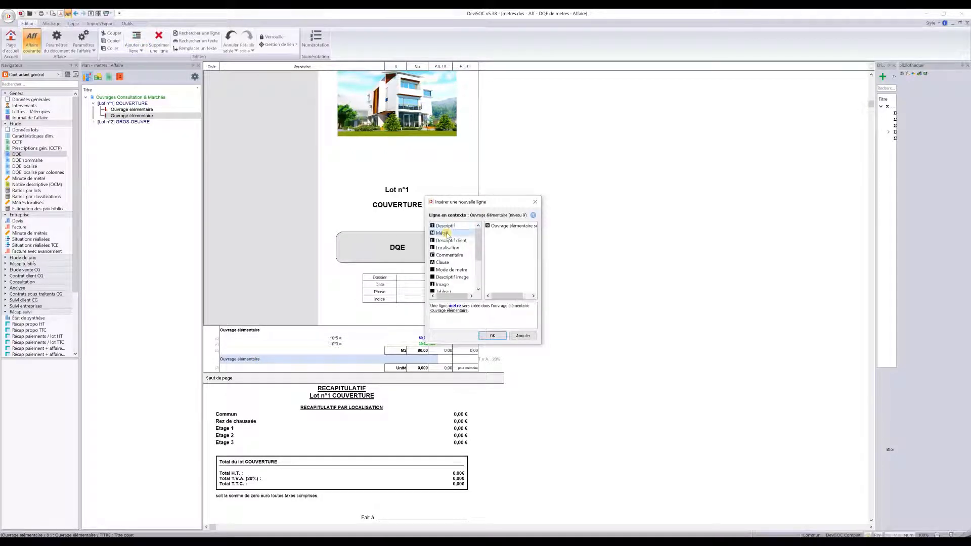
{"action": "left_click", "coordinate": [493, 336]}
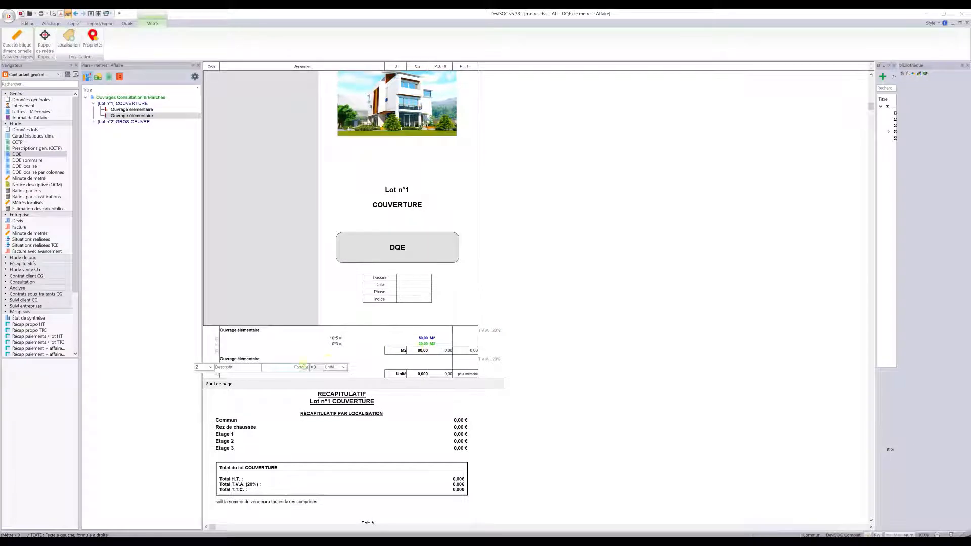
{"action": "left_click", "coordinate": [300, 369]}
{"action": "type", "text": "10*5"}
Change the new measurement line's variable to A and its unit to ML, and check the article's total quantity.
{"action": "left_click", "coordinate": [196, 367]}
{"action": "type", "text": "A"}
{"action": "type", "text": "SR"}
{"action": "left_click", "coordinate": [344, 367]}
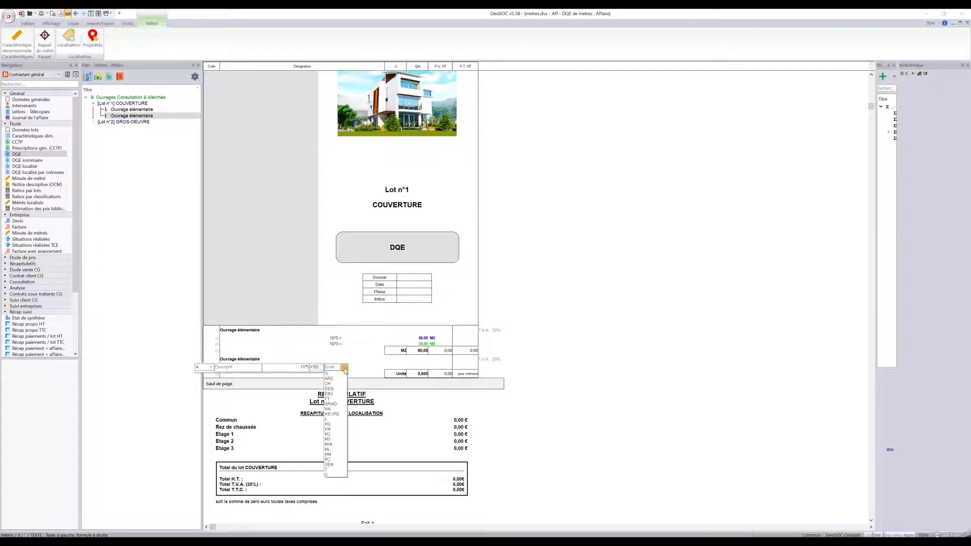
{"action": "left_click", "coordinate": [328, 449]}
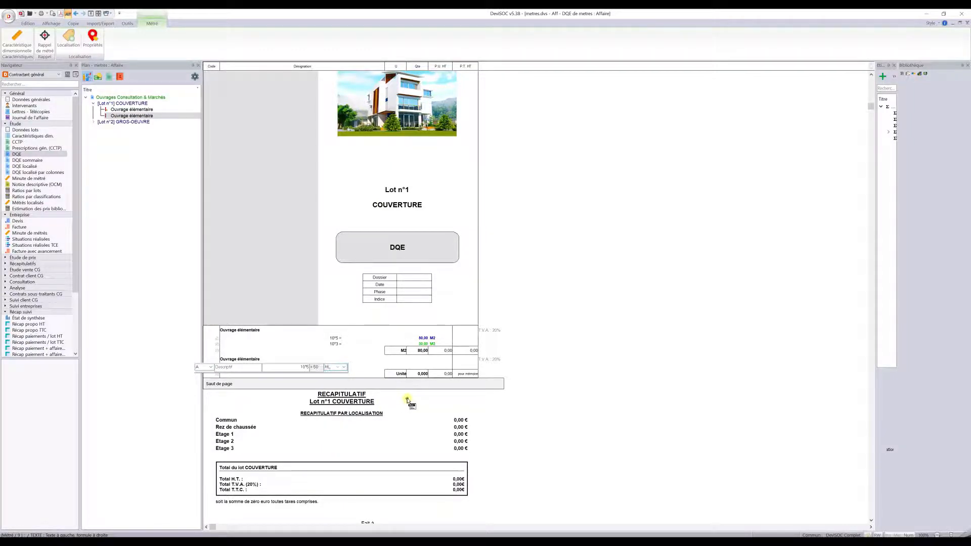
{"action": "left_click", "coordinate": [407, 400]}
{"action": "left_click", "coordinate": [337, 368]}
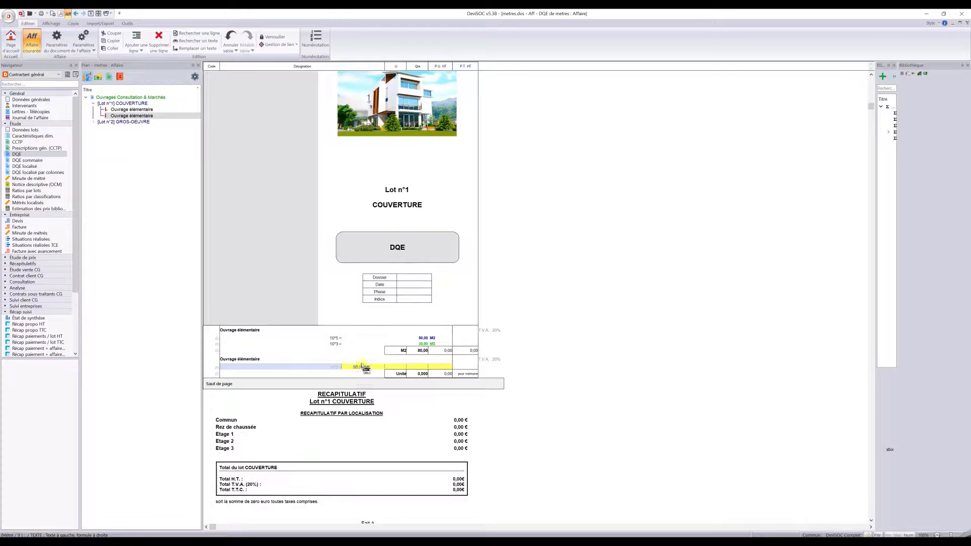
{"action": "left_click", "coordinate": [419, 375]}
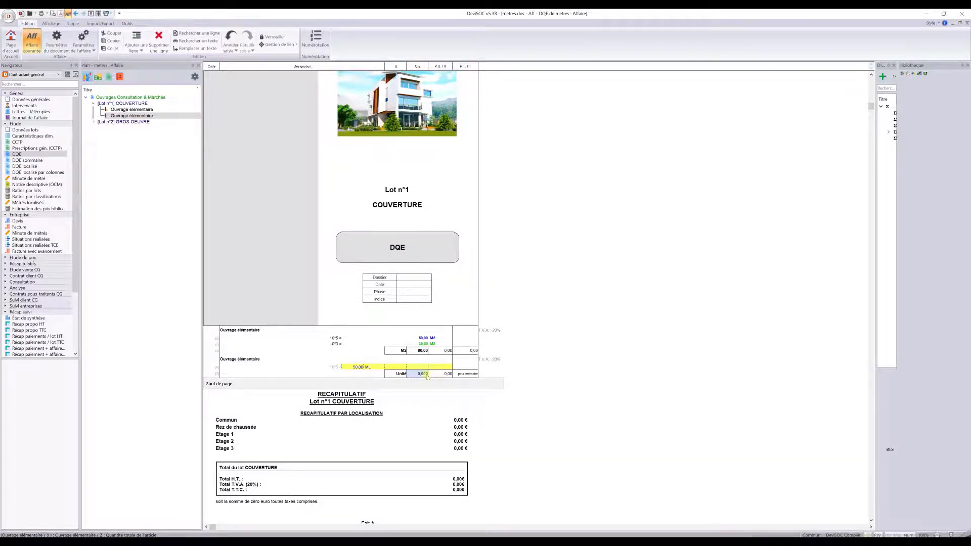
{"action": "left_click", "coordinate": [336, 368]}
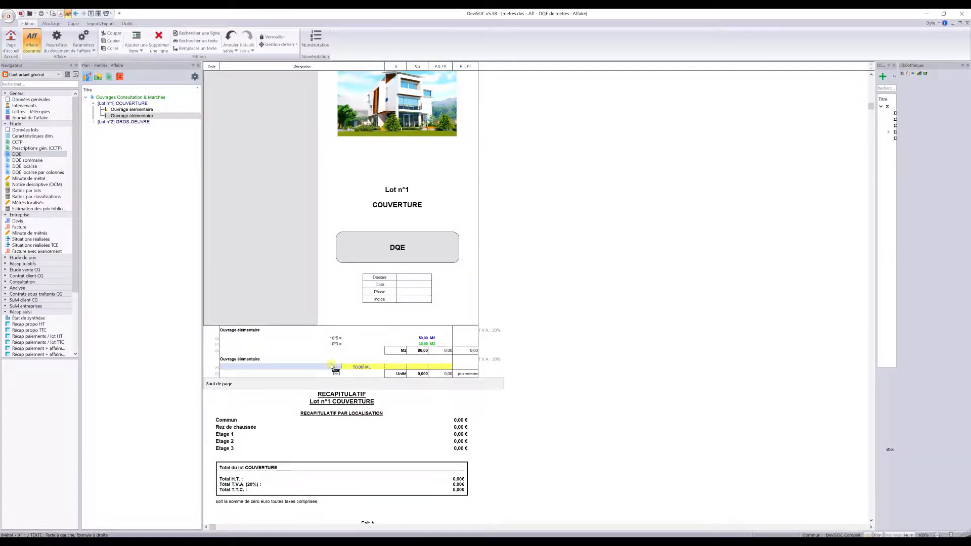
Review the measurement lines of the Fouilles articles in lot n°2 GROS-OEUVRE.
{"action": "scroll", "coordinate": [344, 387], "scroll_direction": "down", "scroll_amount": 6}
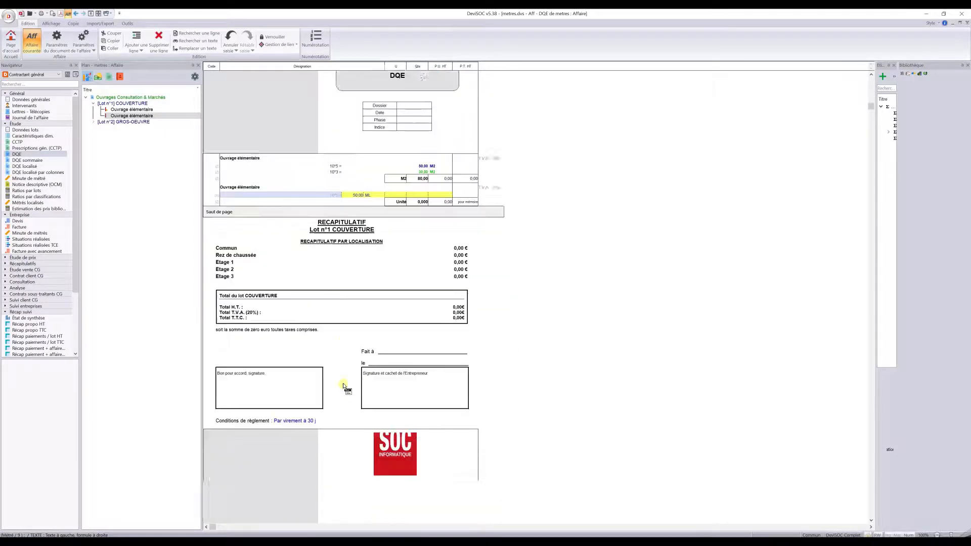
{"action": "scroll", "coordinate": [343, 387], "scroll_direction": "down", "scroll_amount": 8}
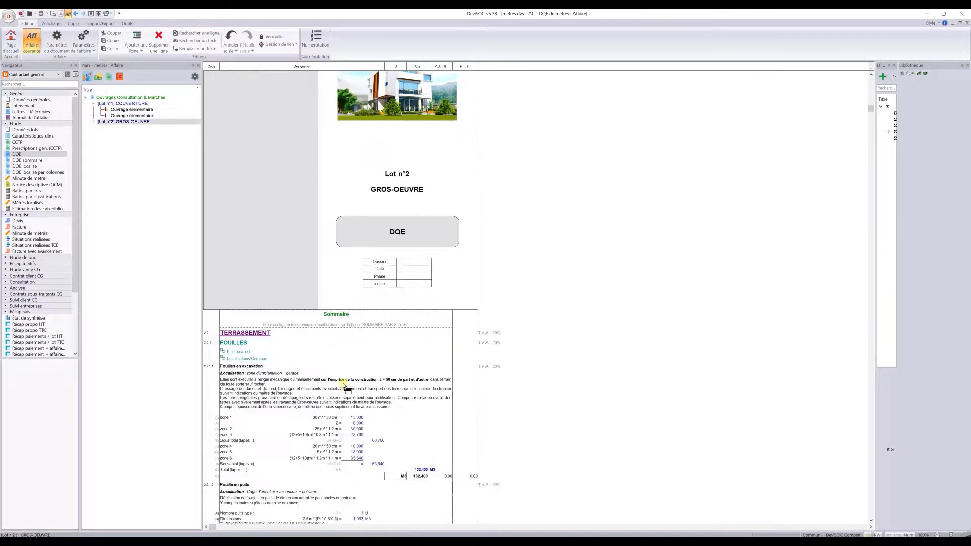
{"action": "scroll", "coordinate": [360, 378], "scroll_direction": "down", "scroll_amount": 2}
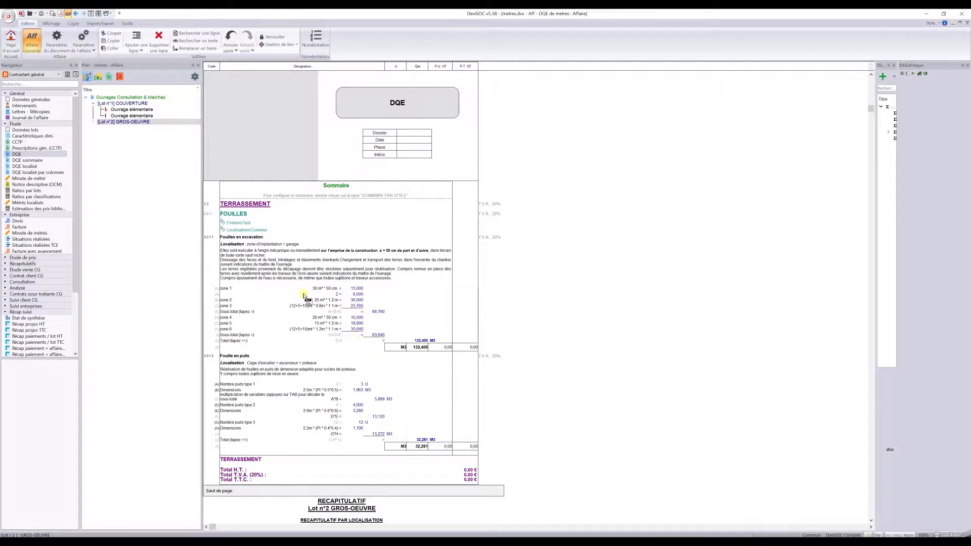
{"action": "scroll", "coordinate": [289, 412], "scroll_direction": "down", "scroll_amount": 1}
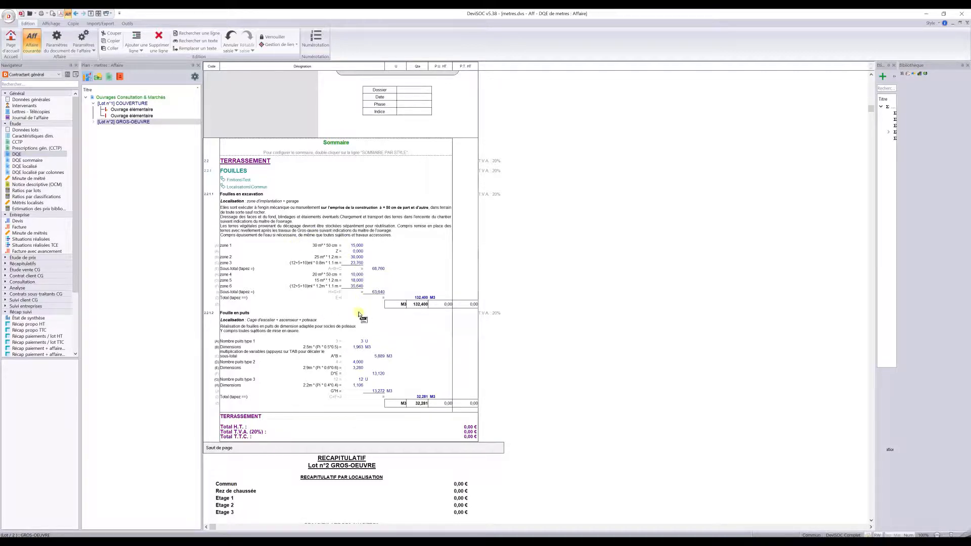
Open the parameters of the current affaire and review the general METRES settings for printing, memories, formulas and columns.
{"action": "left_click", "coordinate": [234, 298]}
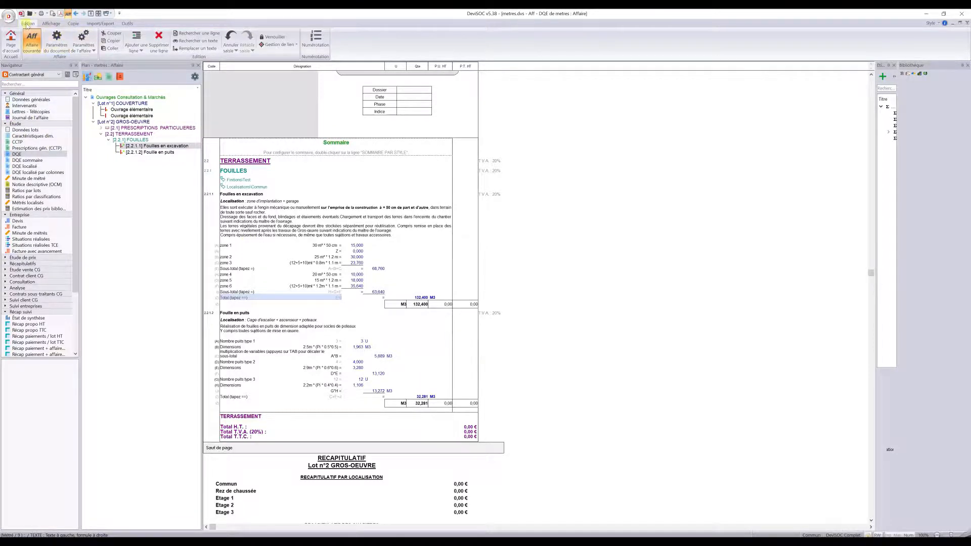
{"action": "left_click", "coordinate": [82, 38]}
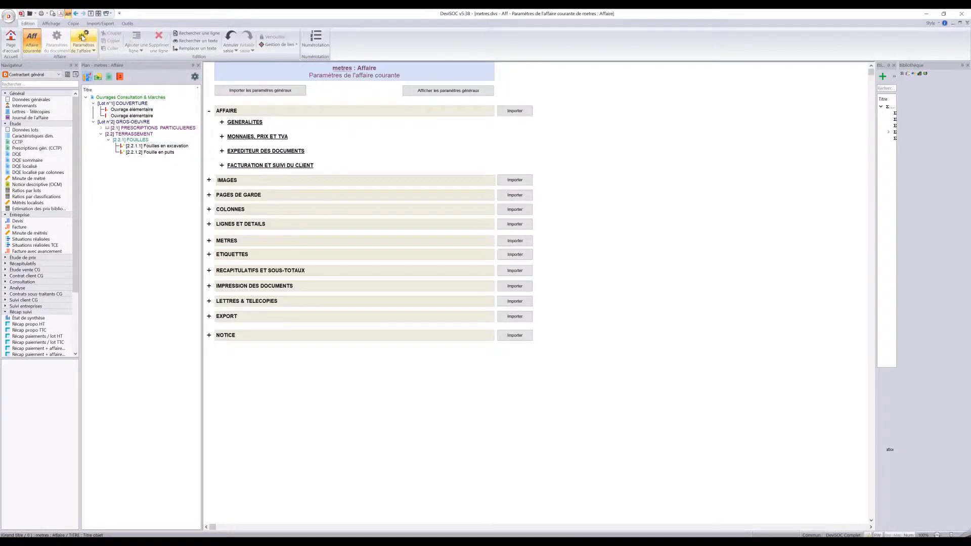
{"action": "left_click", "coordinate": [209, 241]}
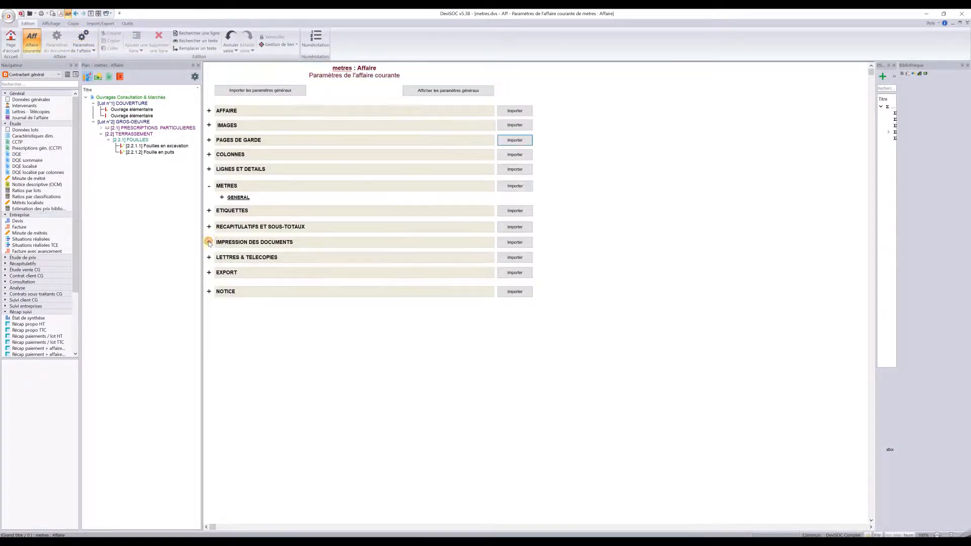
{"action": "left_click", "coordinate": [222, 198]}
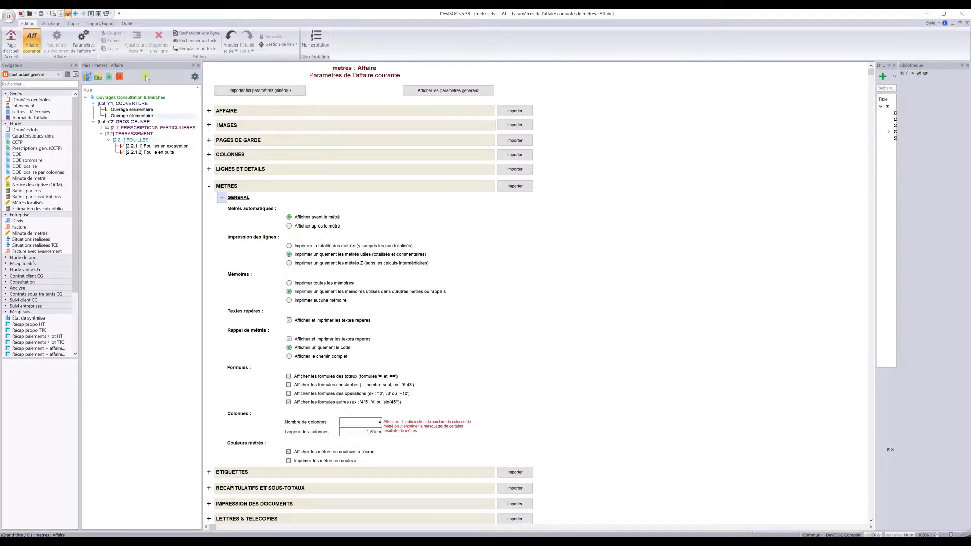
Review the Métré/Composant options in the software preferences, save them, and return to the DQE of lot n°1 COUVERTURE.
{"action": "left_click", "coordinate": [127, 23]}
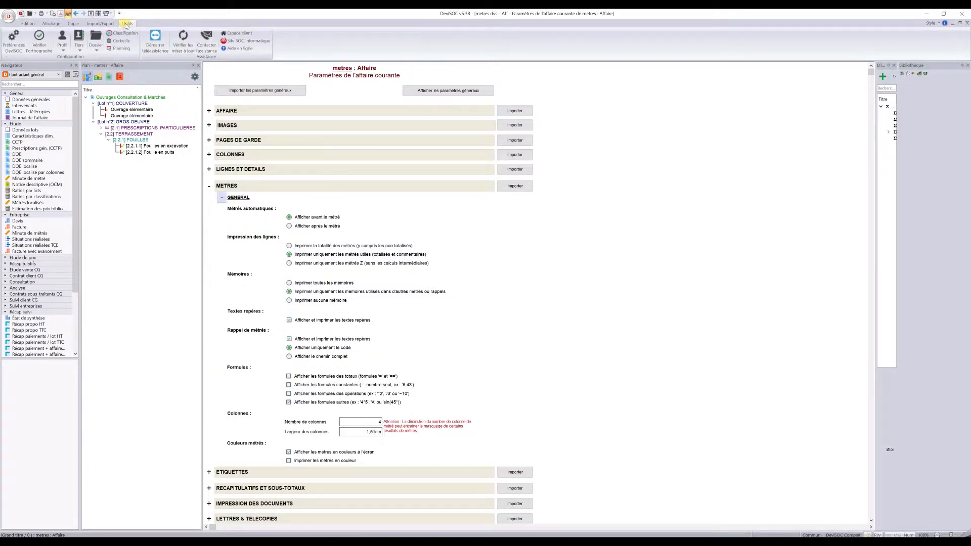
{"action": "left_click", "coordinate": [12, 38]}
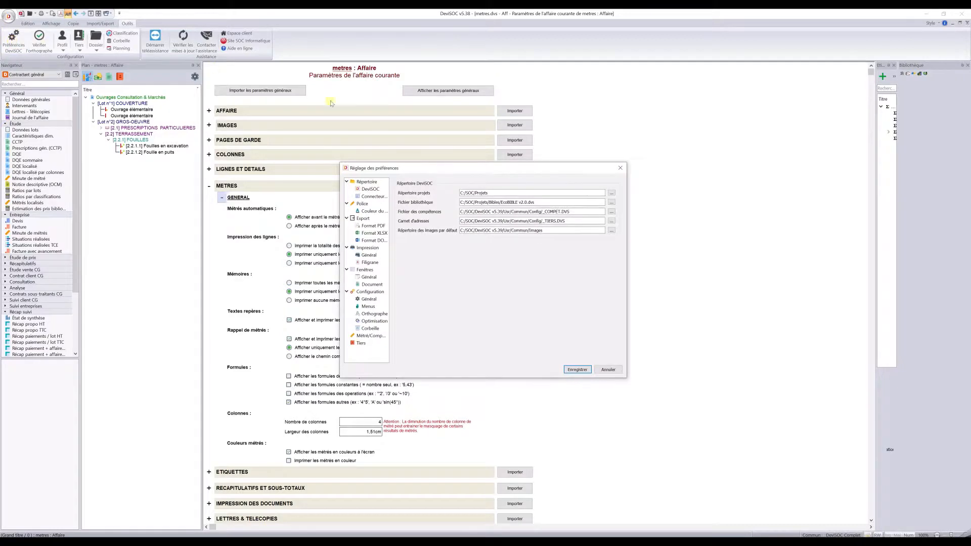
{"action": "left_click_drag", "start_coordinate": [387, 169], "coordinate": [355, 132]}
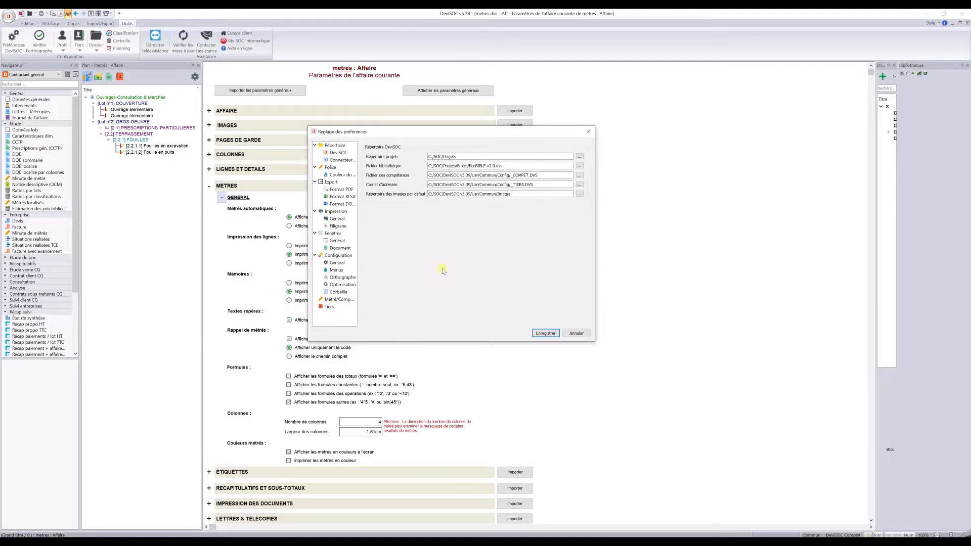
{"action": "left_click", "coordinate": [334, 300]}
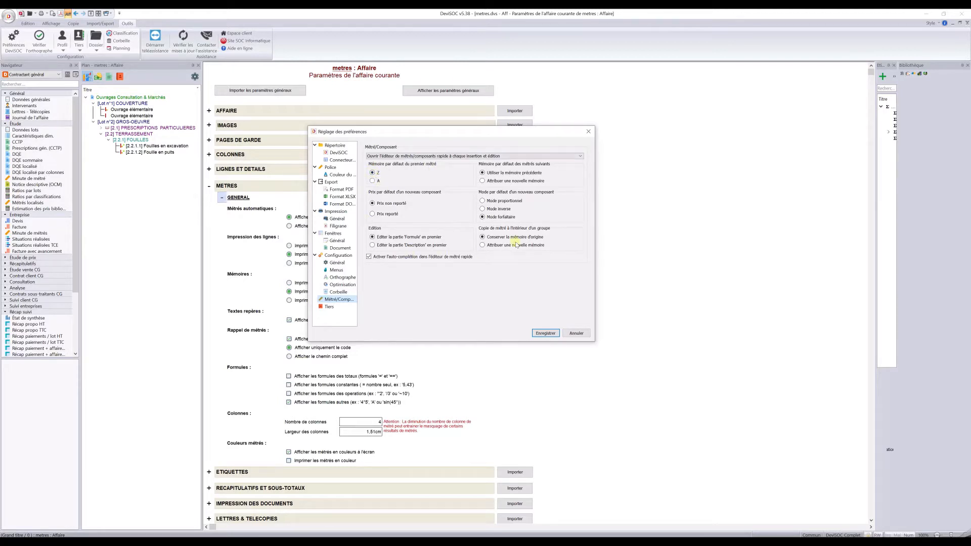
{"action": "left_click", "coordinate": [550, 335]}
{"action": "left_click", "coordinate": [17, 154]}
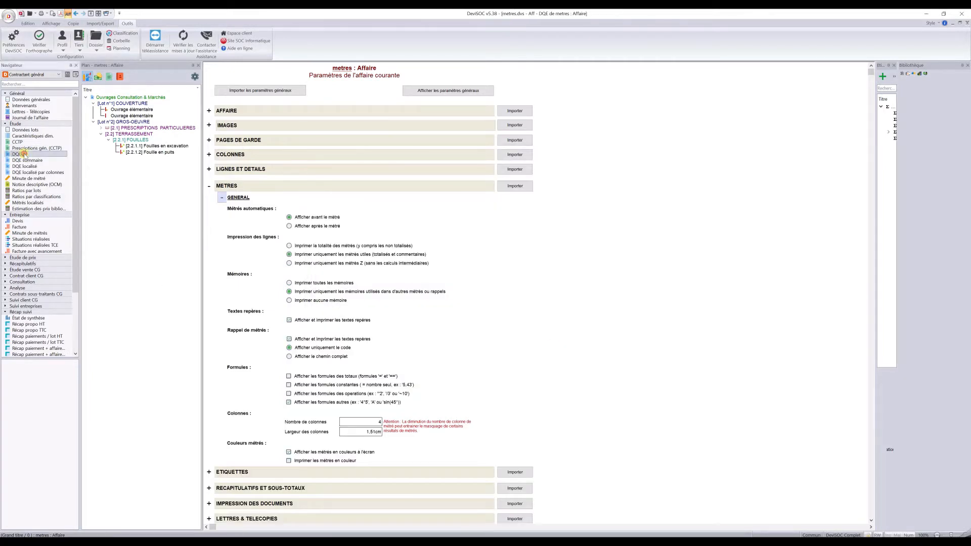
{"action": "scroll", "coordinate": [396, 358], "scroll_direction": "down", "scroll_amount": 5}
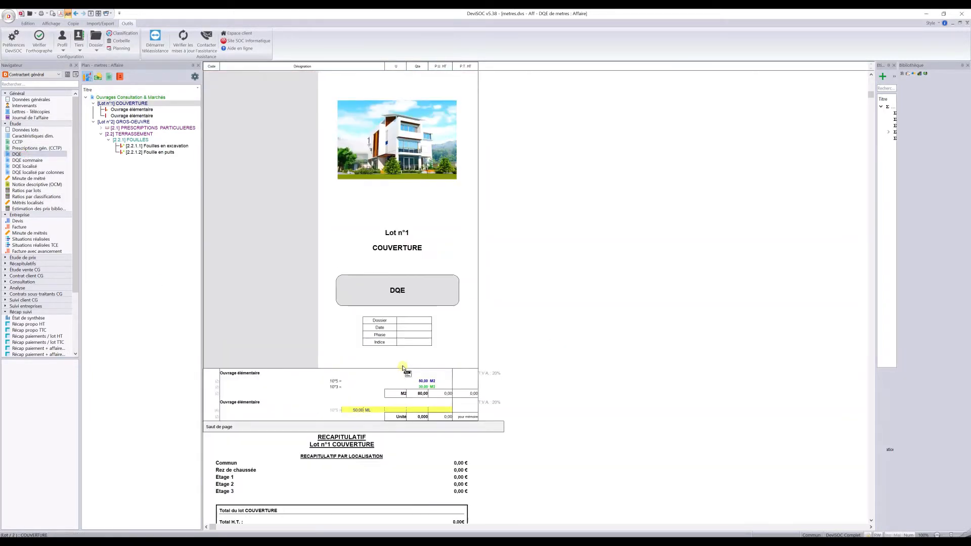